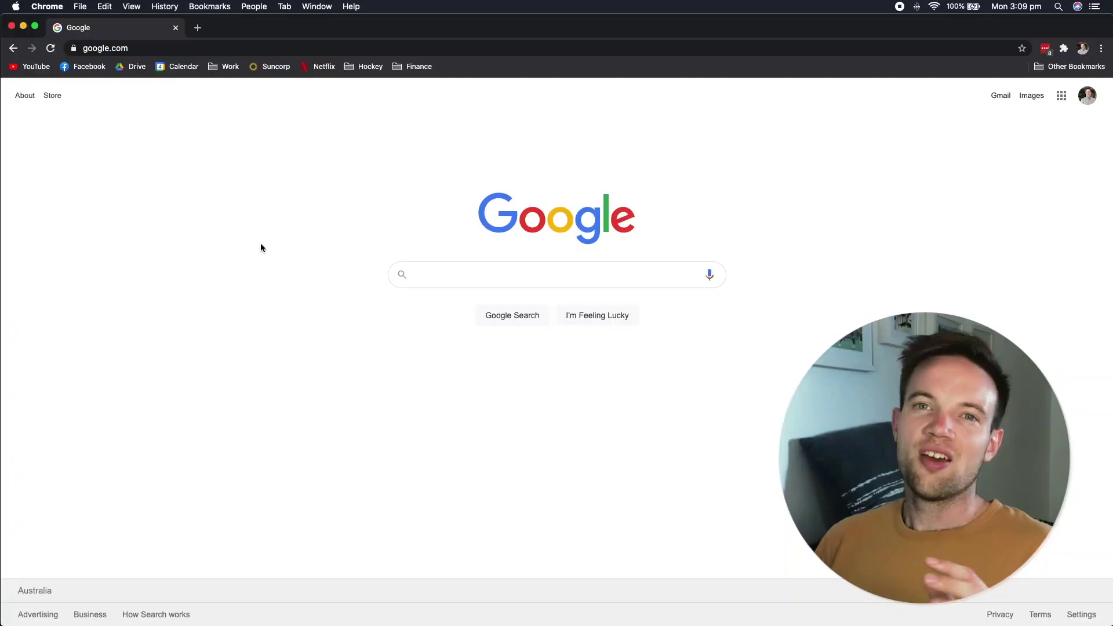
# Load tradingview.com by entering 'trading' in Chrome's address bar.
pyautogui.click(245, 49)
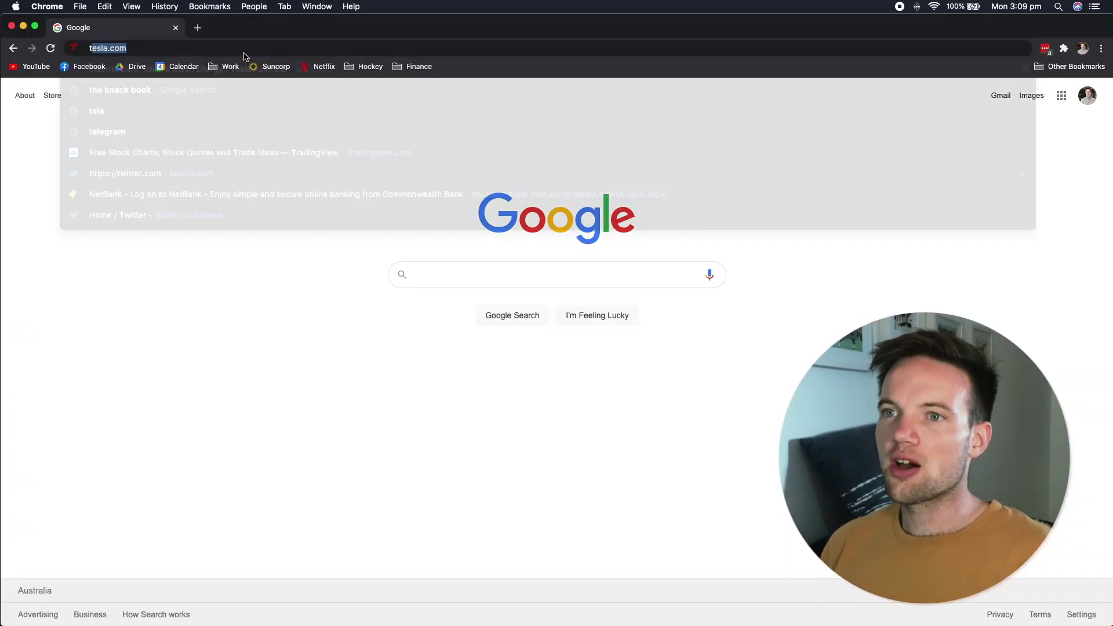
pyautogui.write('tradingview')
pyautogui.press('Return')
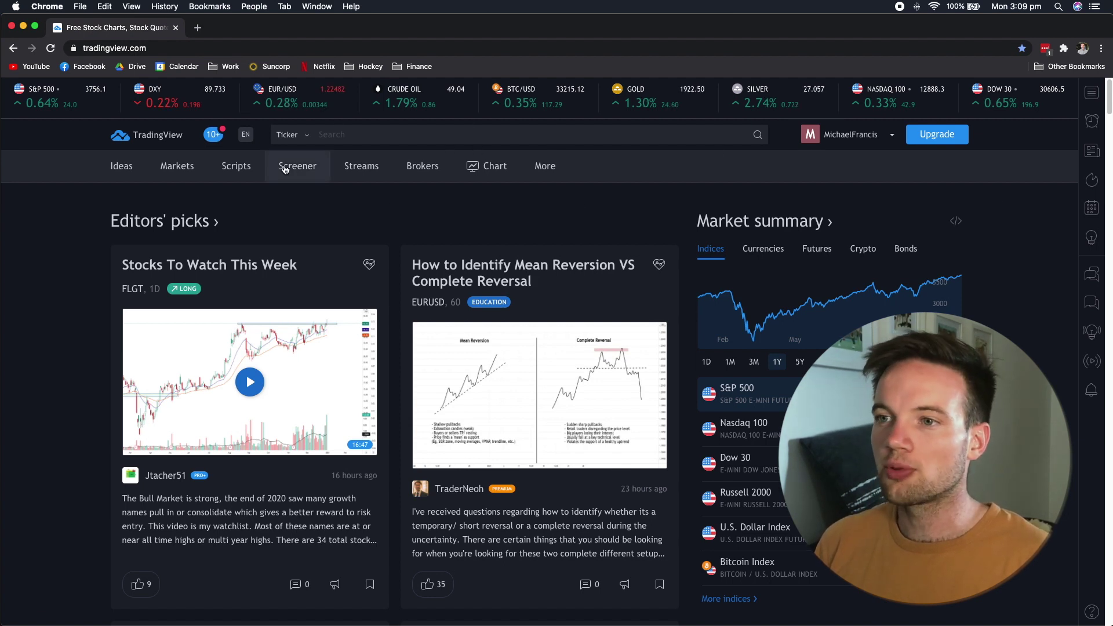
# Open Screener > Stock Screener and scroll the 5104-stock table down and back to the top.
pyautogui.moveTo(297, 168)
pyautogui.click(308, 201)
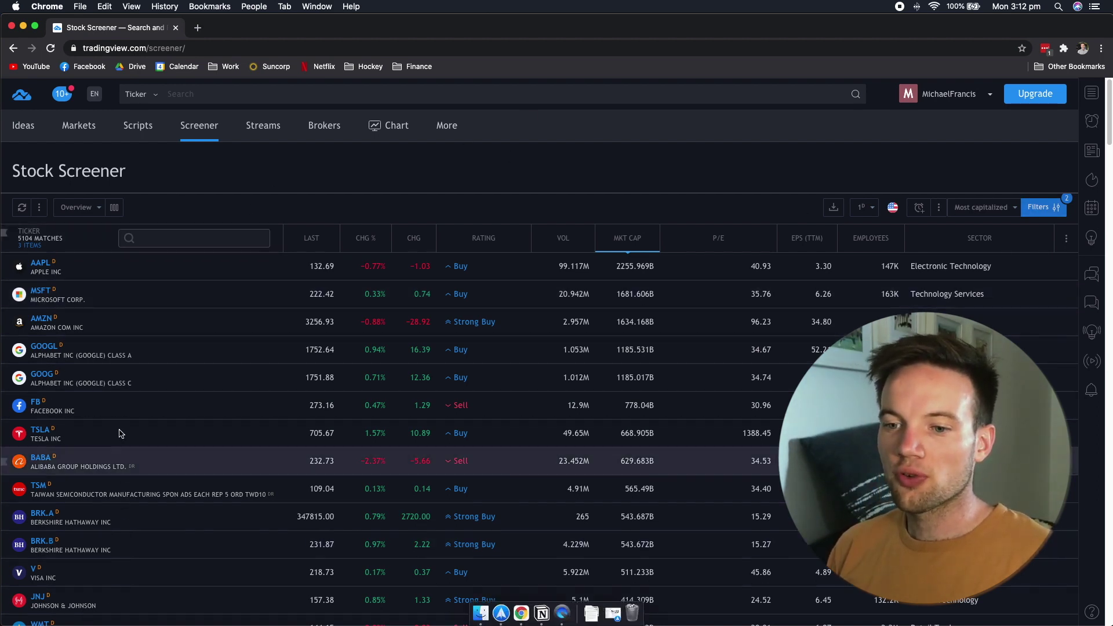
pyautogui.scroll(-10, 145, 406)
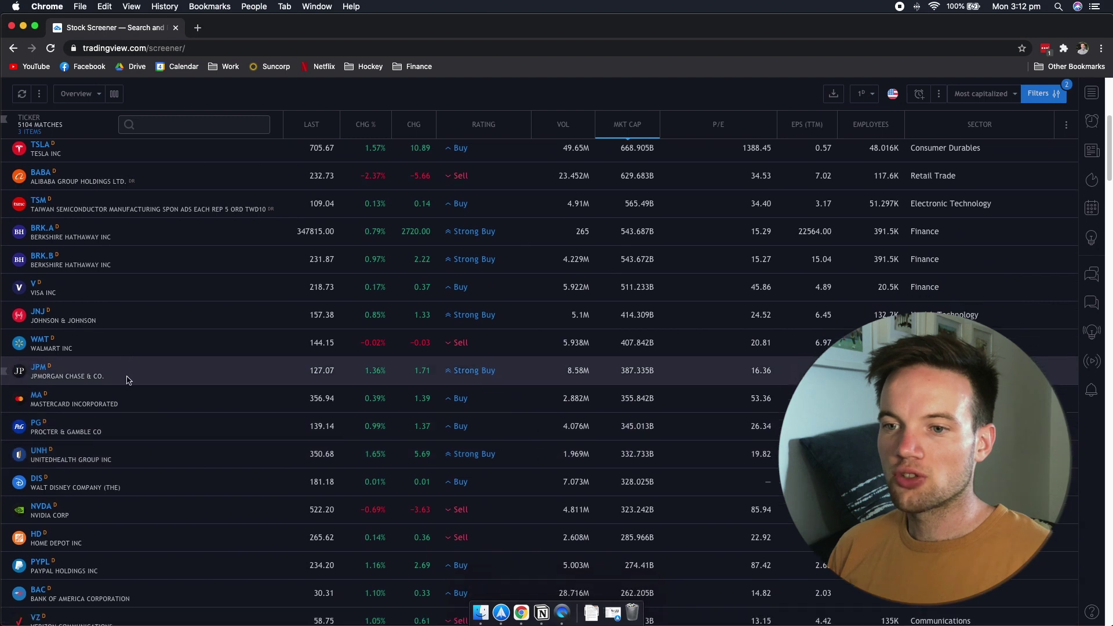
pyautogui.scroll(10, 126, 384)
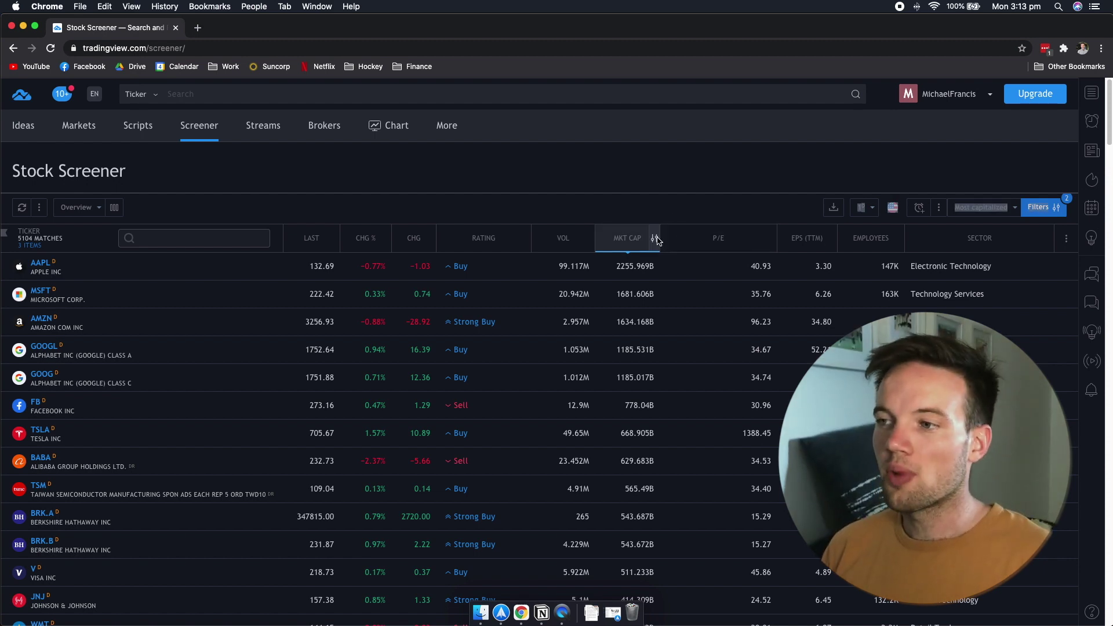
# Raise the MKT CAP filter's minimum to 10B, limiting market cap to 10B–over 200B.
pyautogui.click(656, 239)
pyautogui.click(656, 242)
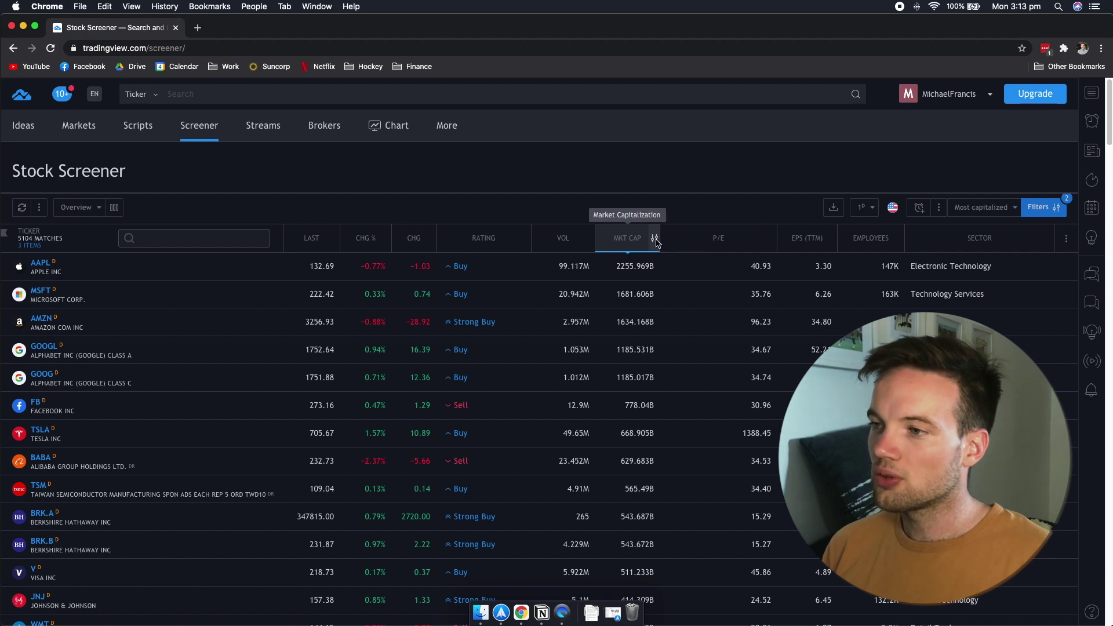
pyautogui.click(655, 240)
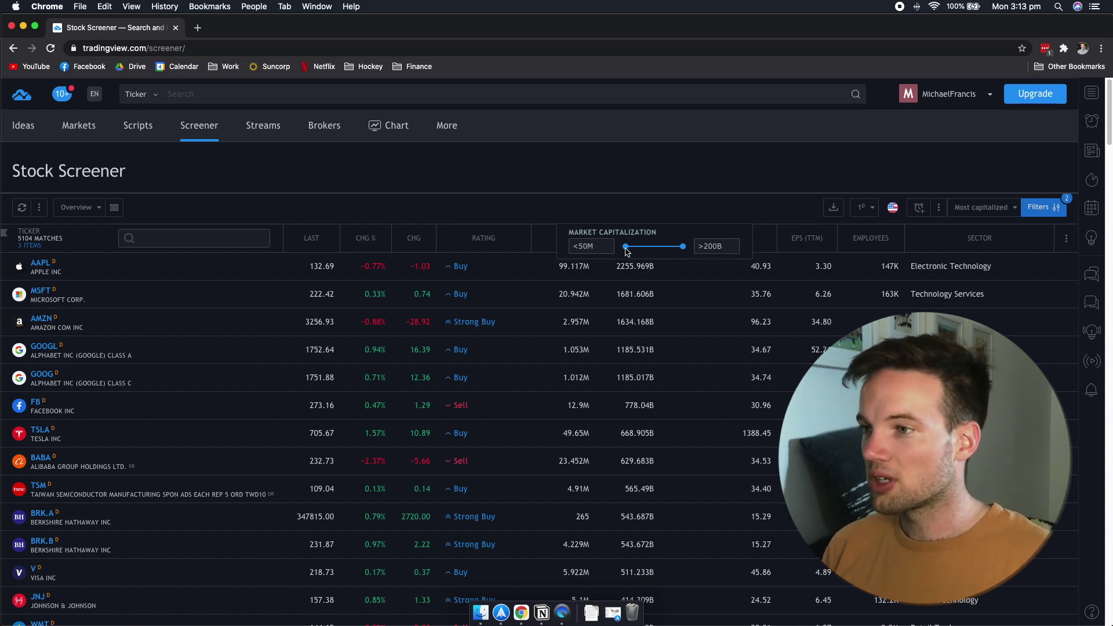
pyautogui.moveTo(632, 250); pyautogui.dragTo(655, 249)
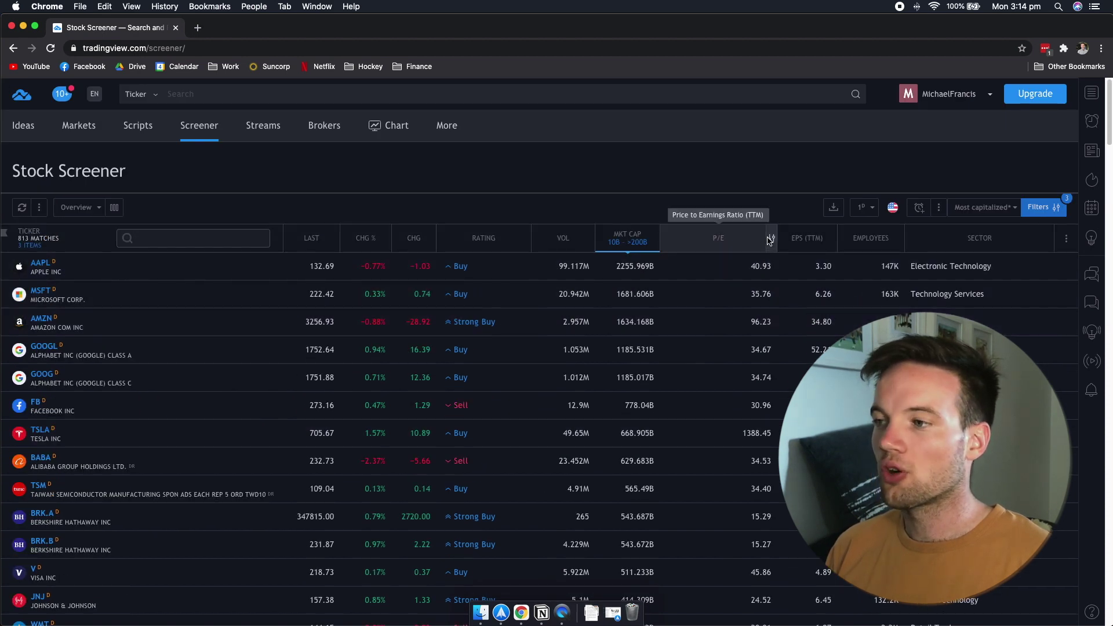
pyautogui.click(770, 240)
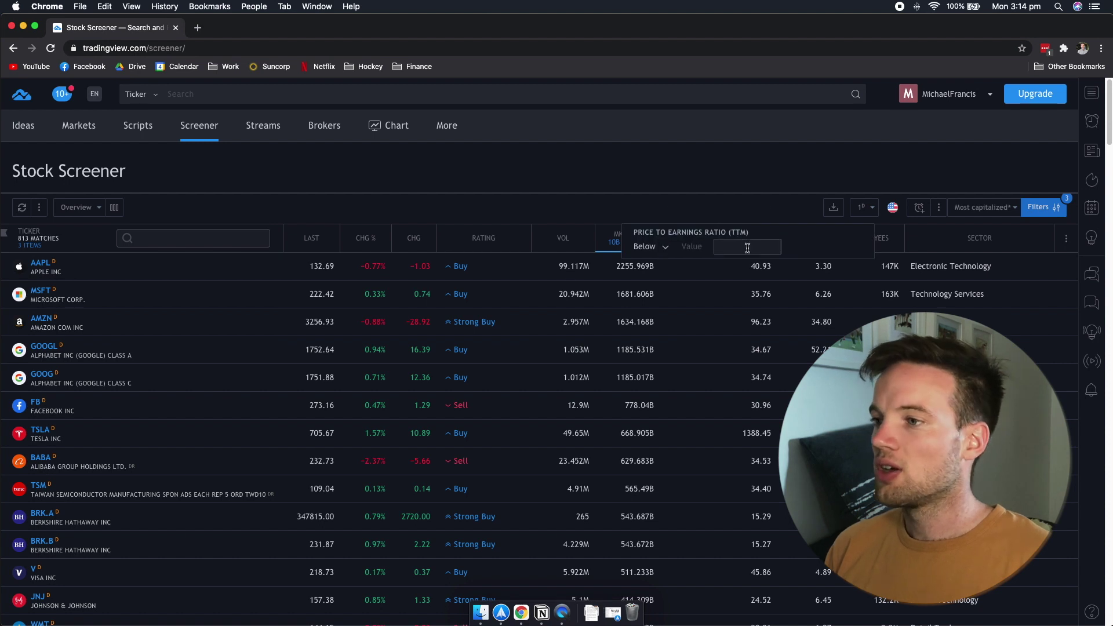
# Filter P/E to Below or Equal 20.
pyautogui.click(666, 248)
pyautogui.click(675, 267)
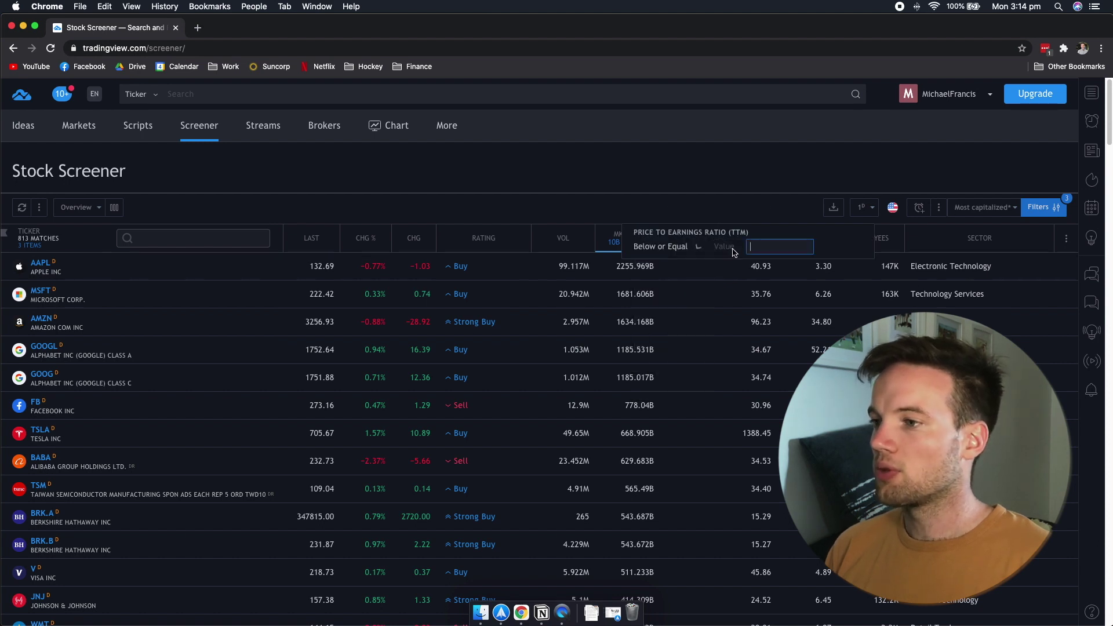
pyautogui.write('20')
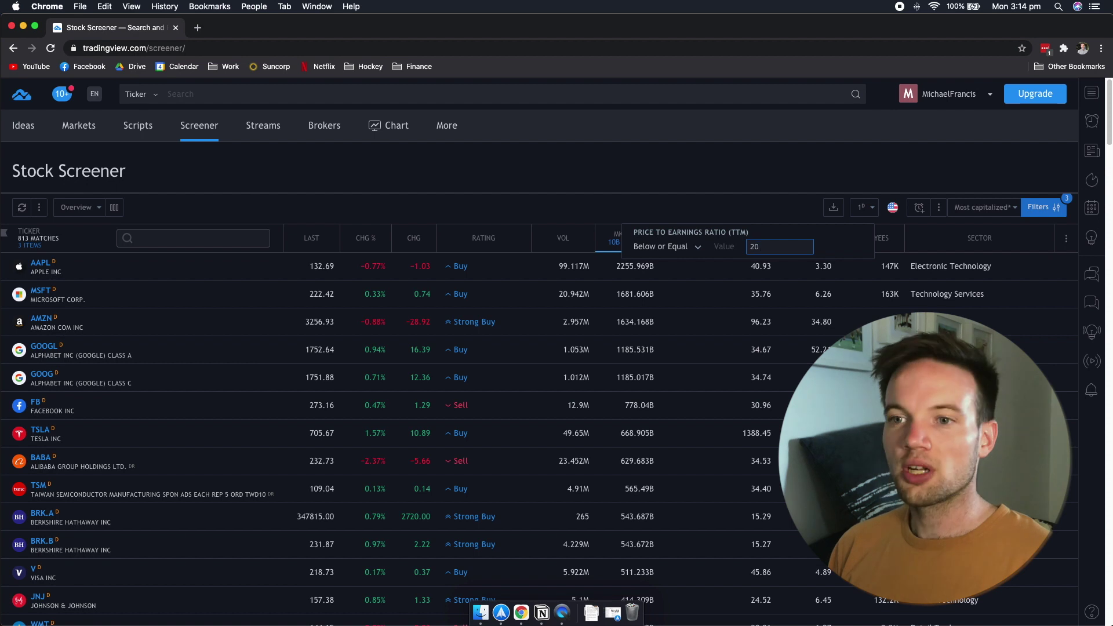
pyautogui.click(577, 167)
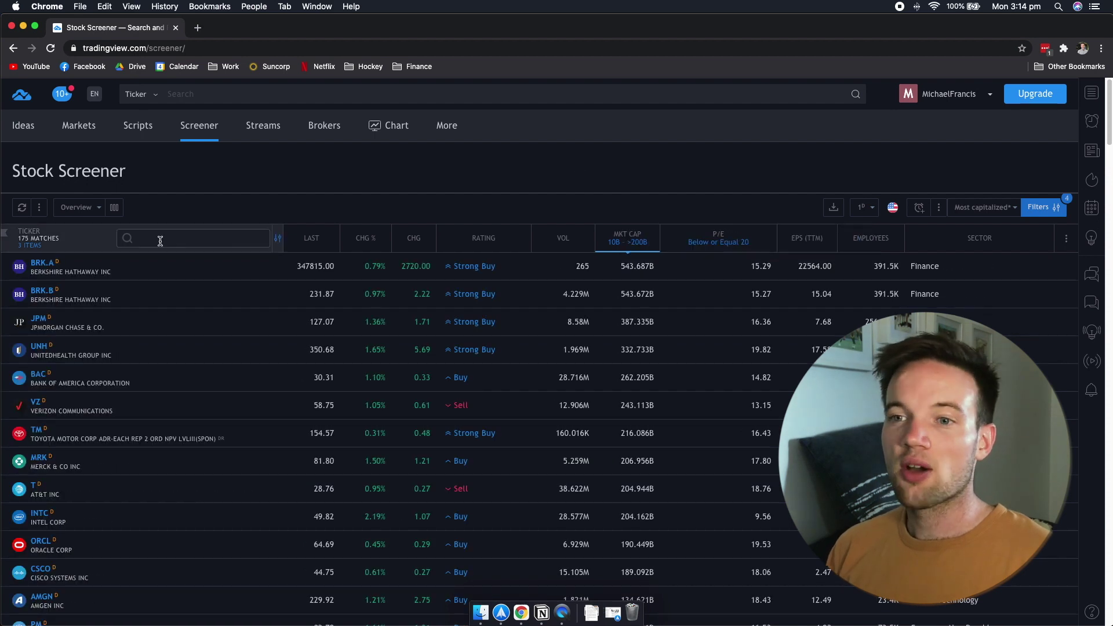
# Filter EPS (TTM) to Above 5, narrowing the screener to 67 matches.
pyautogui.click(832, 244)
pyautogui.click(774, 250)
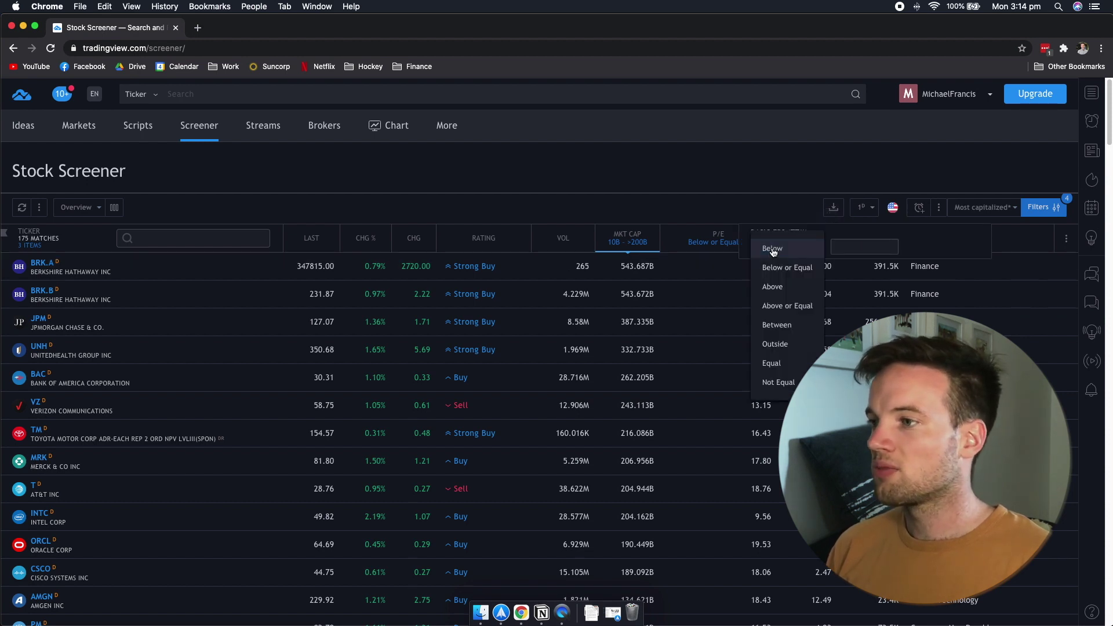
pyautogui.click(772, 286)
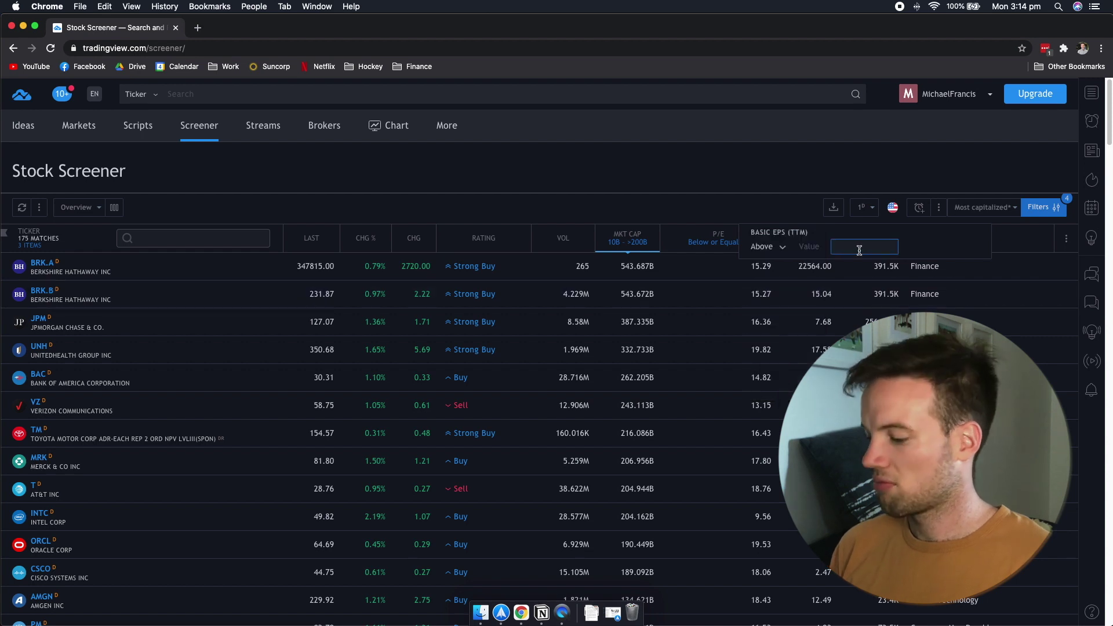
pyautogui.click(537, 200)
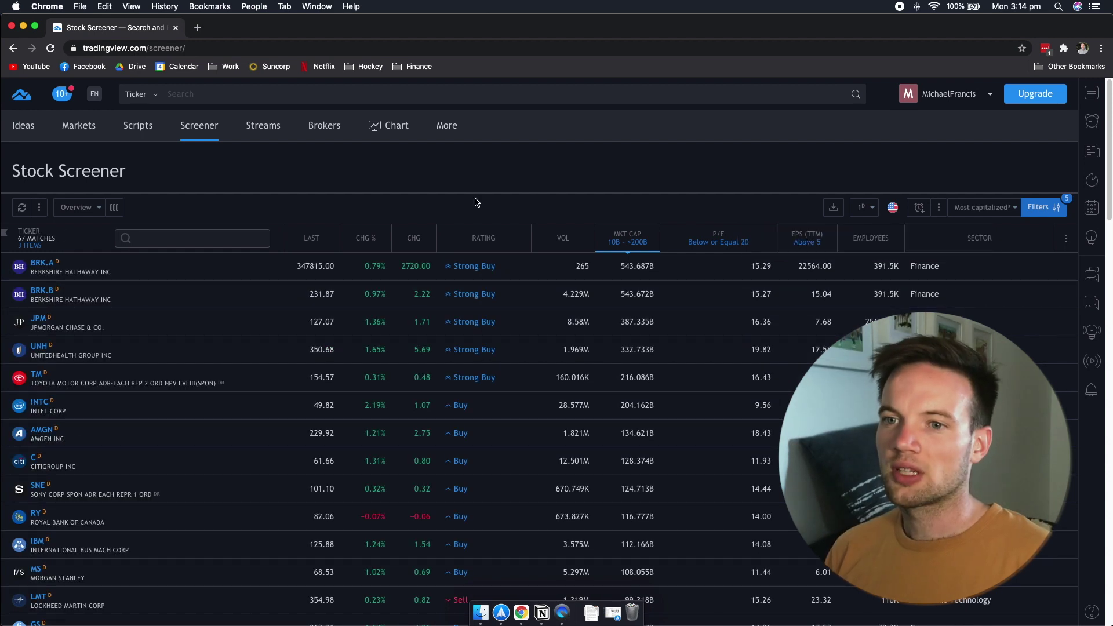
pyautogui.scroll(-10, 154, 336)
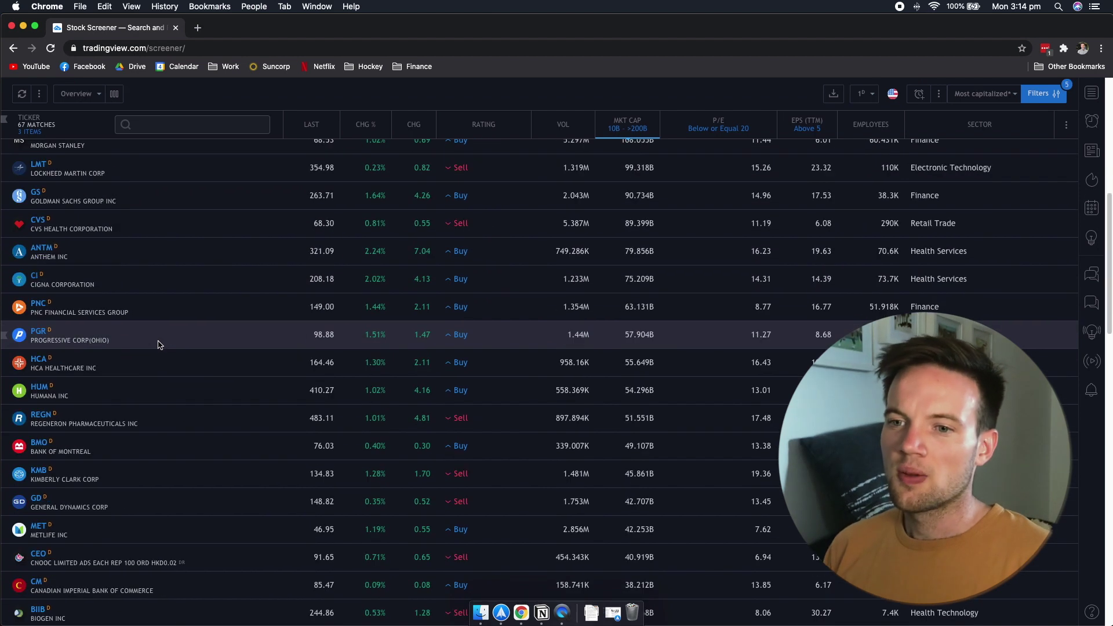
pyautogui.scroll(-10, 159, 344)
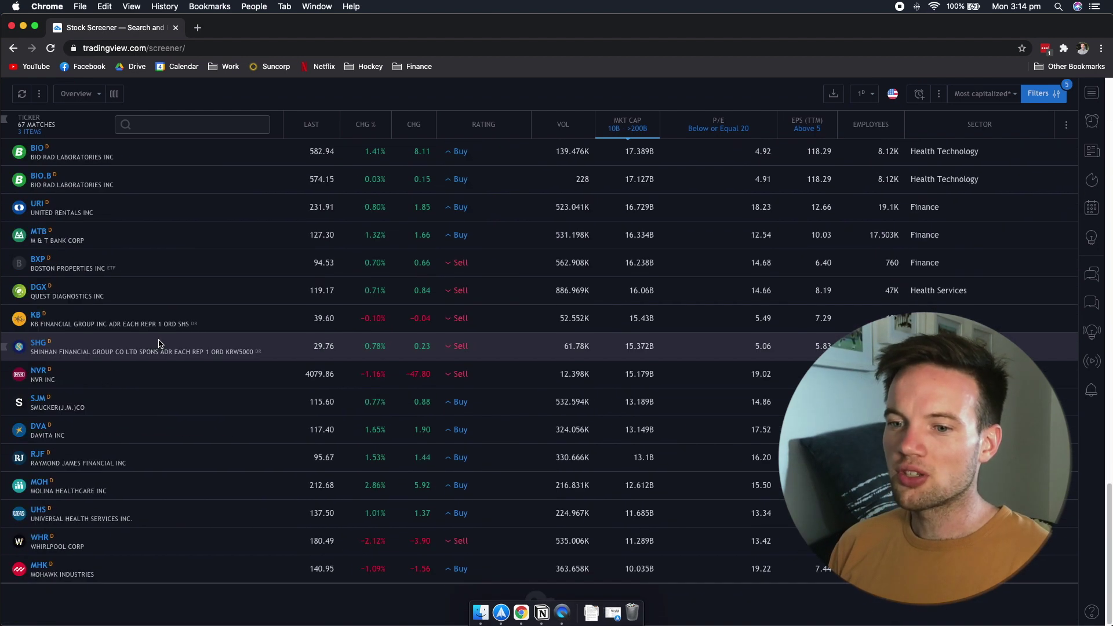
pyautogui.scroll(20, 157, 348)
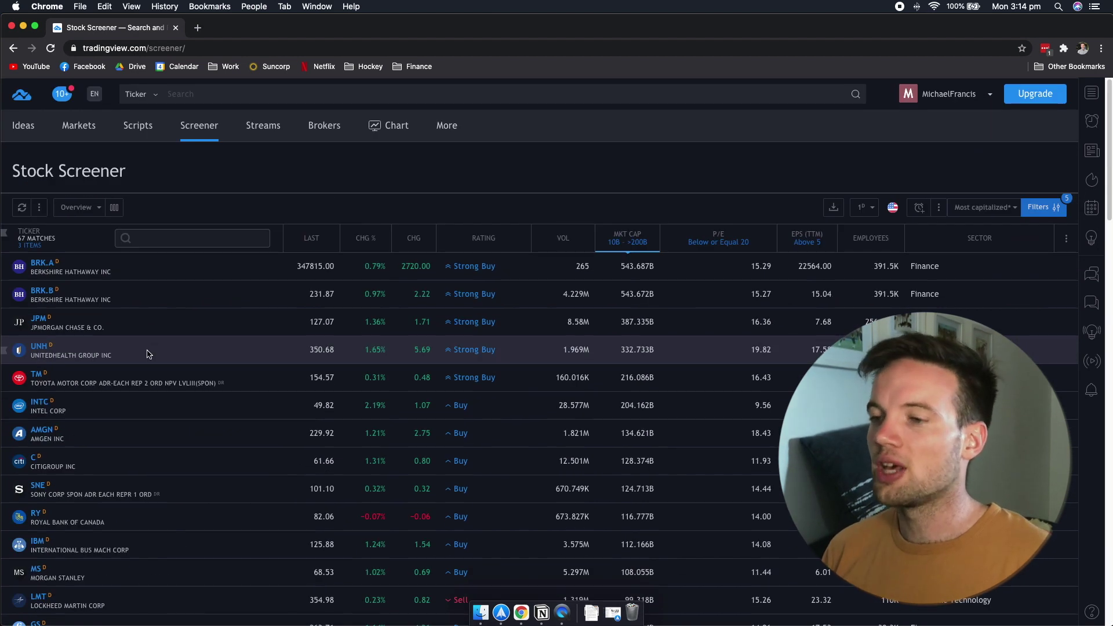
pyautogui.scroll(-1, 208, 291)
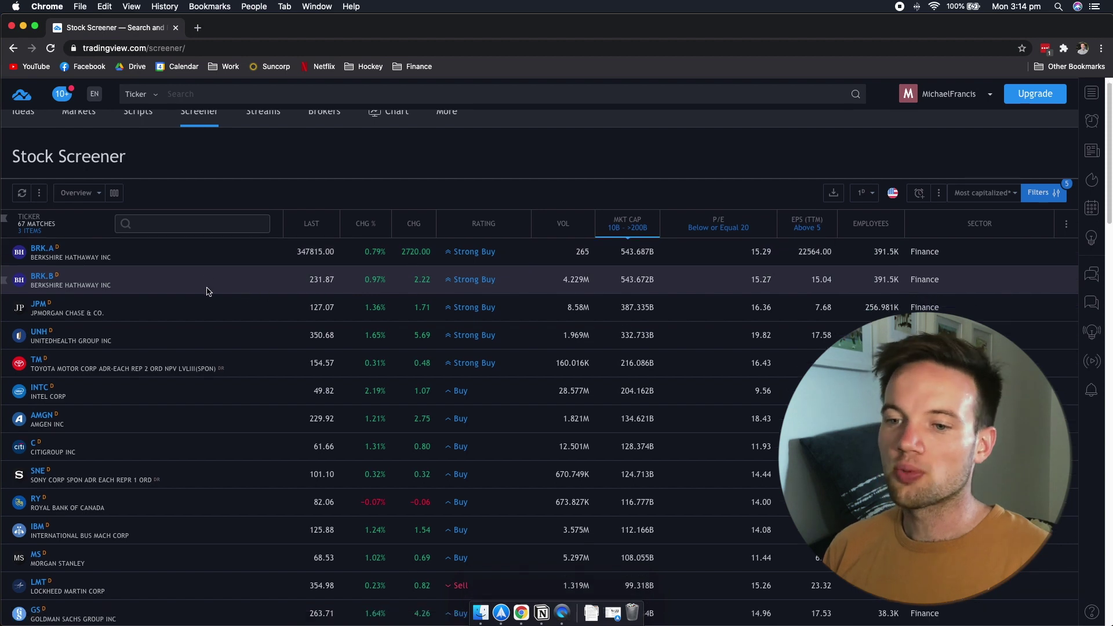
pyautogui.scroll(-5, 206, 288)
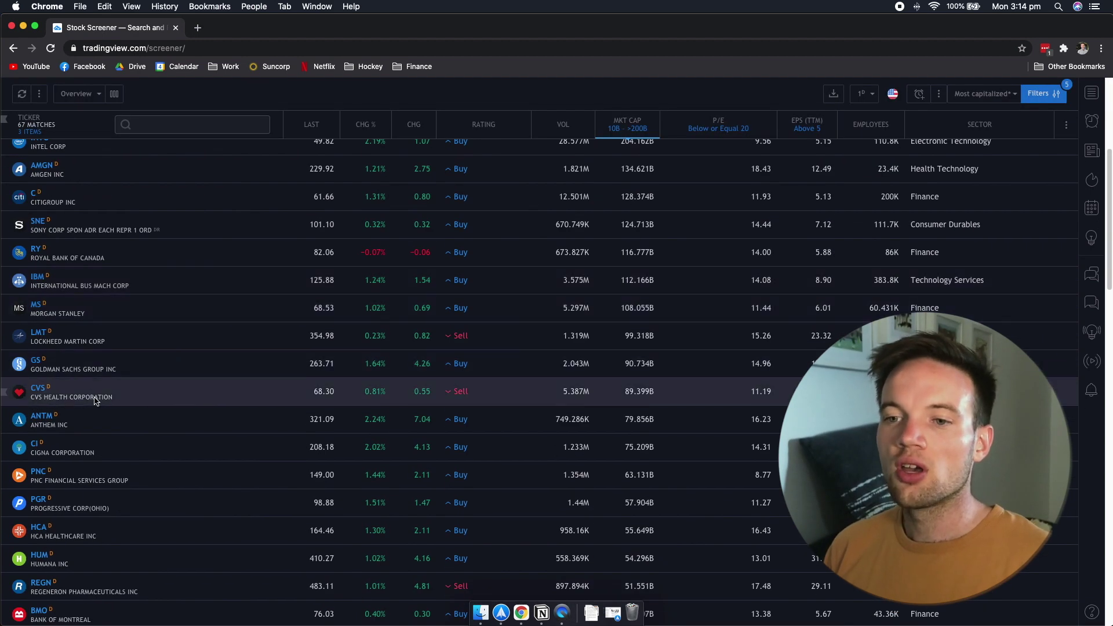
pyautogui.scroll(6, 174, 285)
pyautogui.click(43, 319)
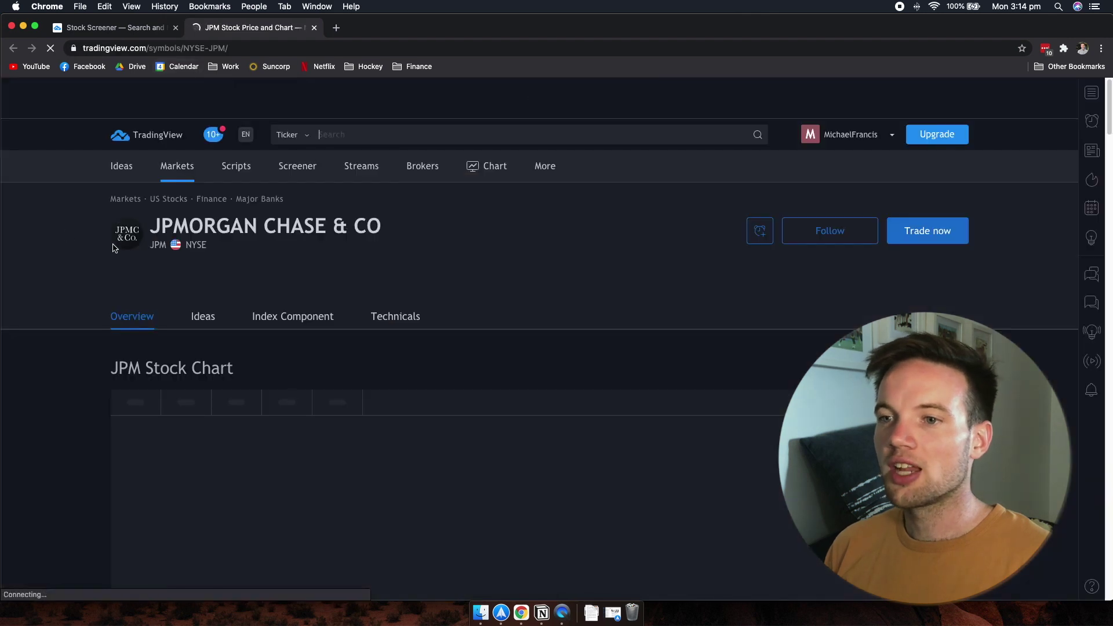
pyautogui.scroll(-6, 49, 288)
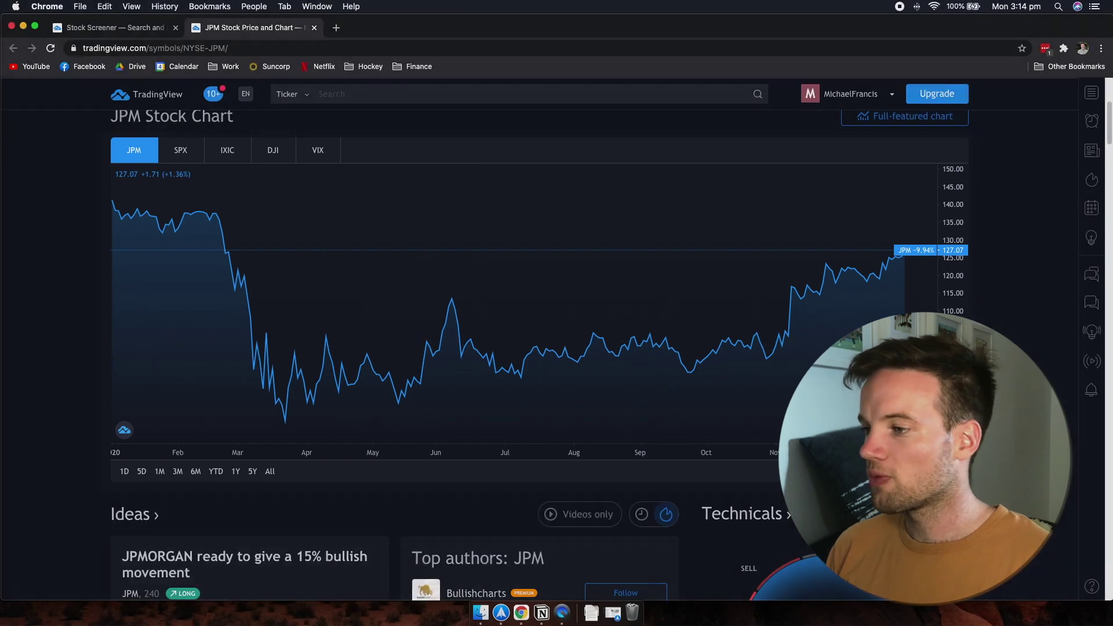
pyautogui.scroll(-3, 701, 346)
pyautogui.scroll(-8, 701, 346)
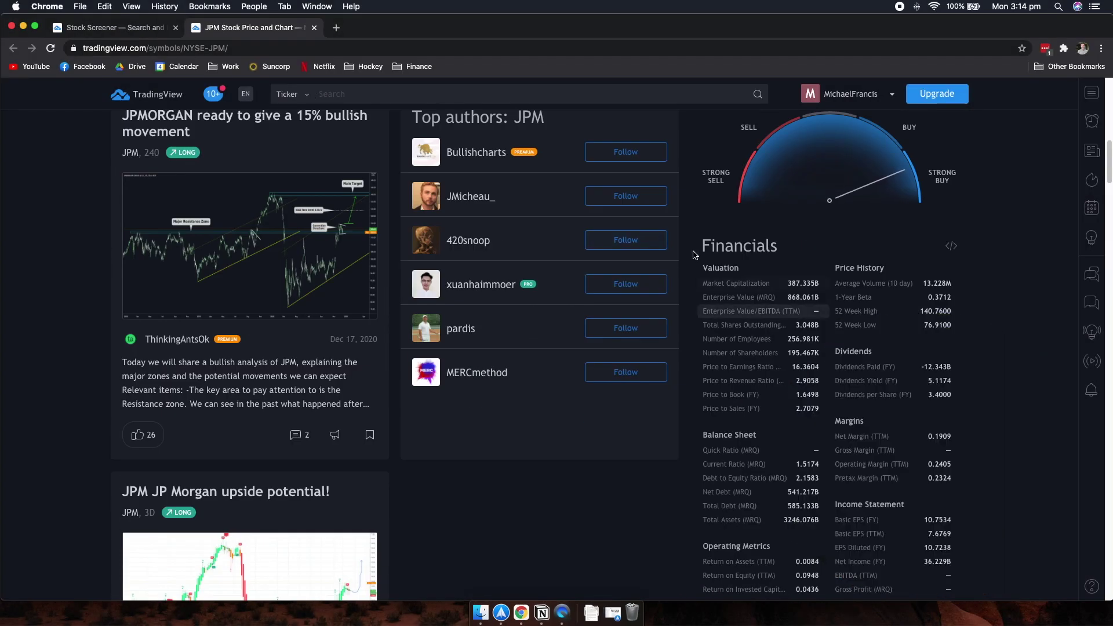
pyautogui.scroll(-1, 986, 328)
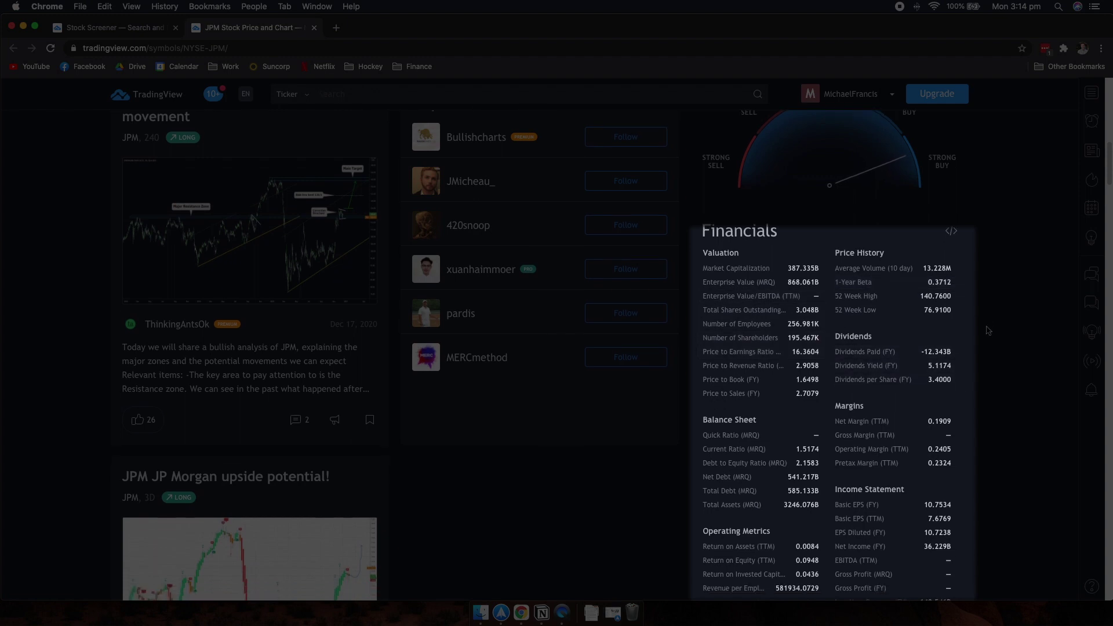
pyautogui.scroll(-11, 918, 328)
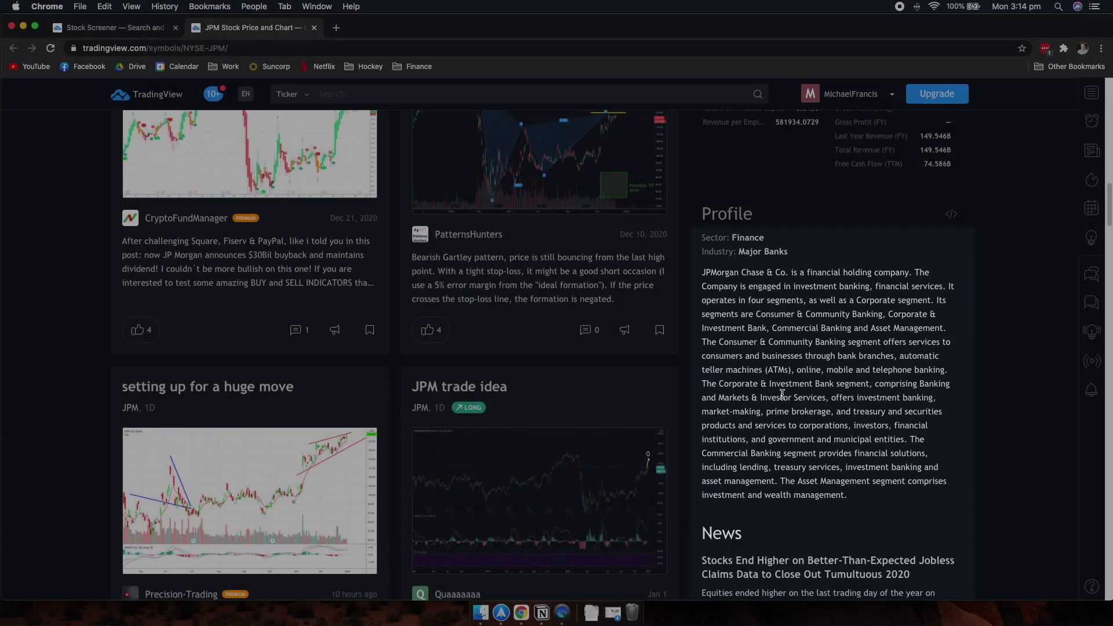
pyautogui.scroll(-6, 802, 278)
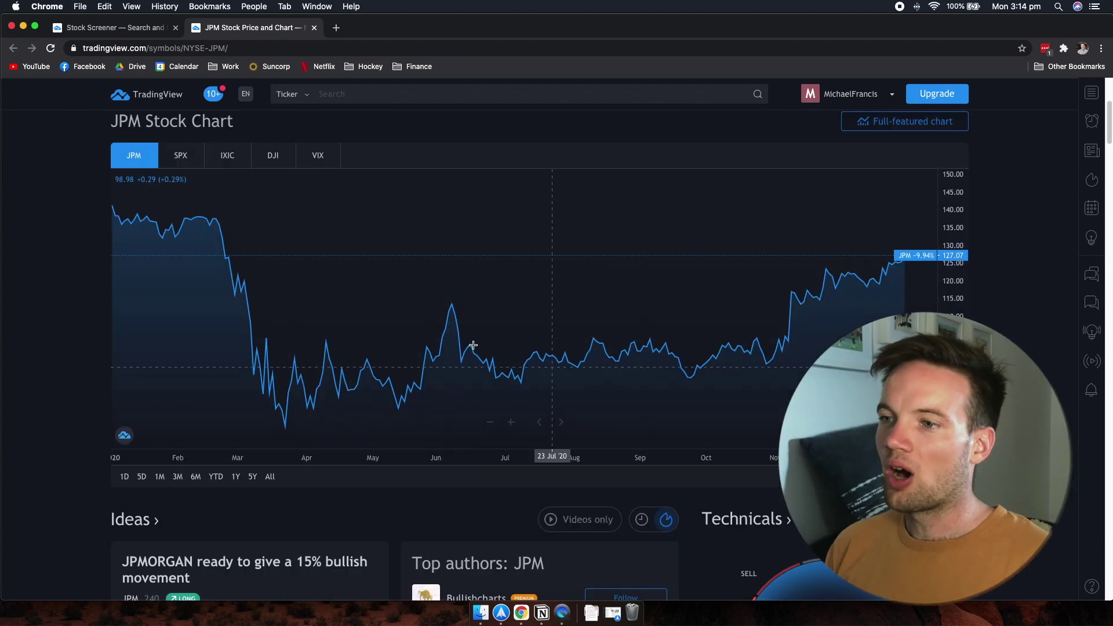
pyautogui.scroll(-6, 473, 345)
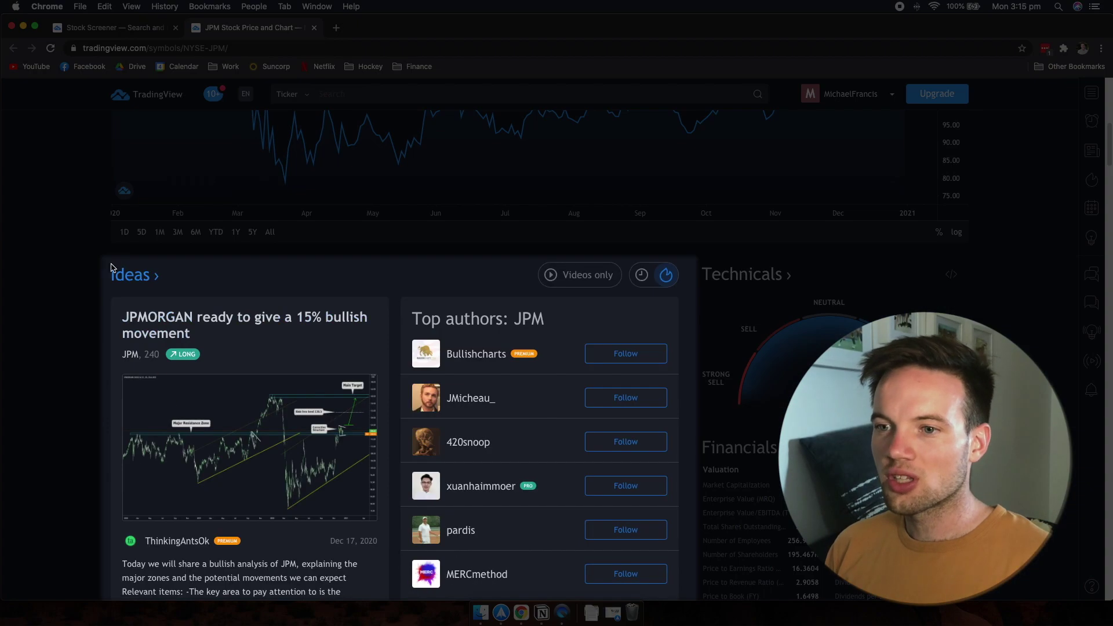
pyautogui.scroll(-10, 86, 301)
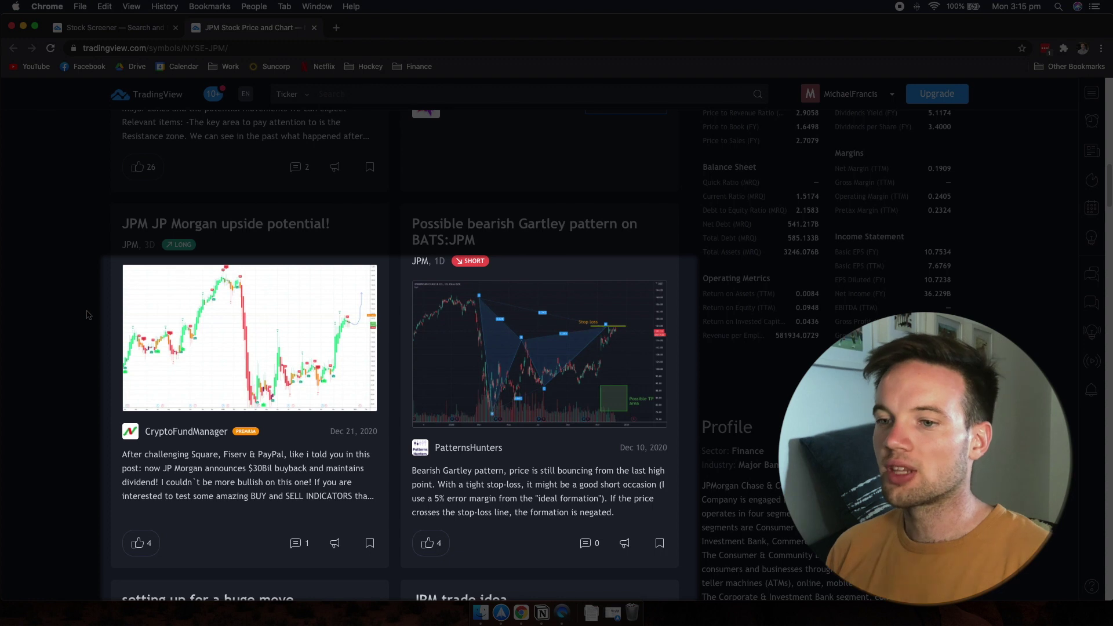
pyautogui.scroll(-1, 88, 317)
pyautogui.scroll(-7, 88, 317)
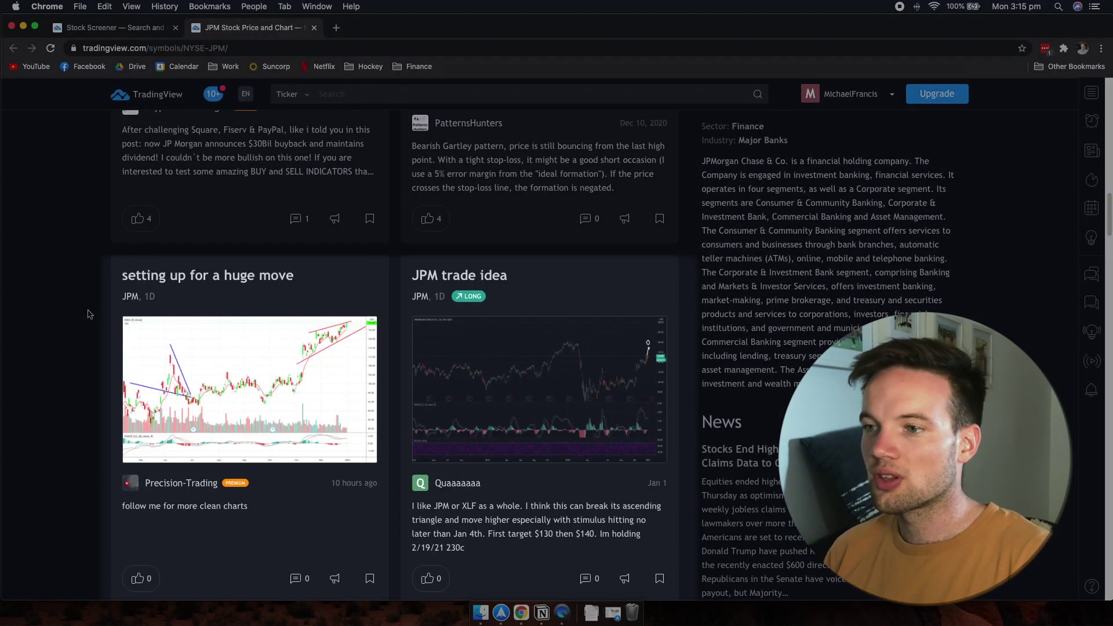
pyautogui.scroll(15, 89, 315)
pyautogui.click(314, 28)
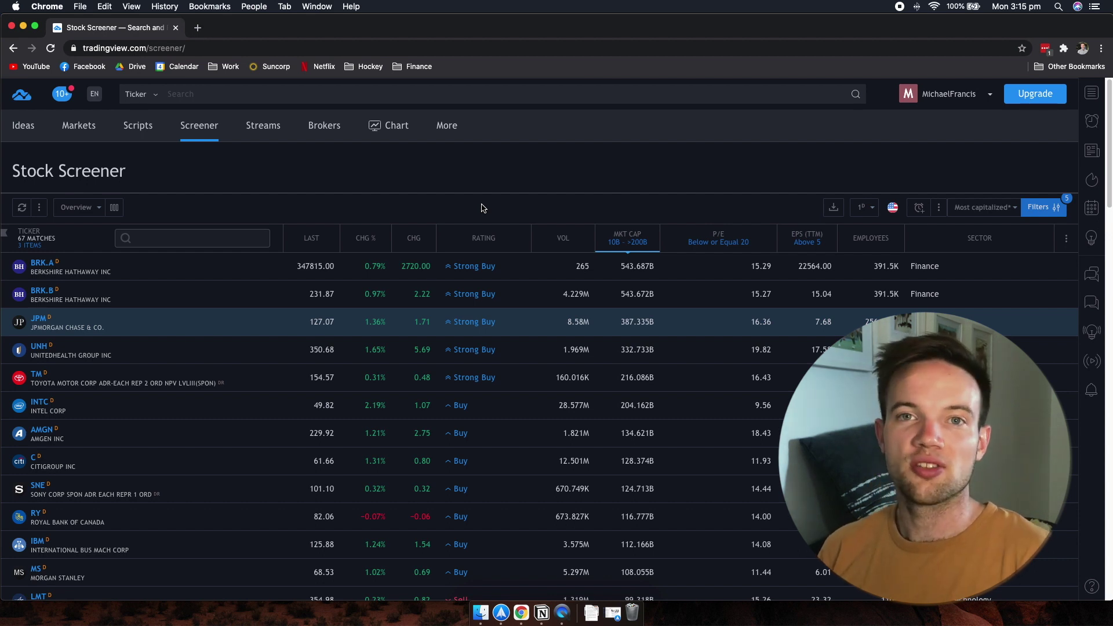
# Switch the screener's column layout from Overview to Stock Picking.
pyautogui.click(87, 208)
pyautogui.click(87, 243)
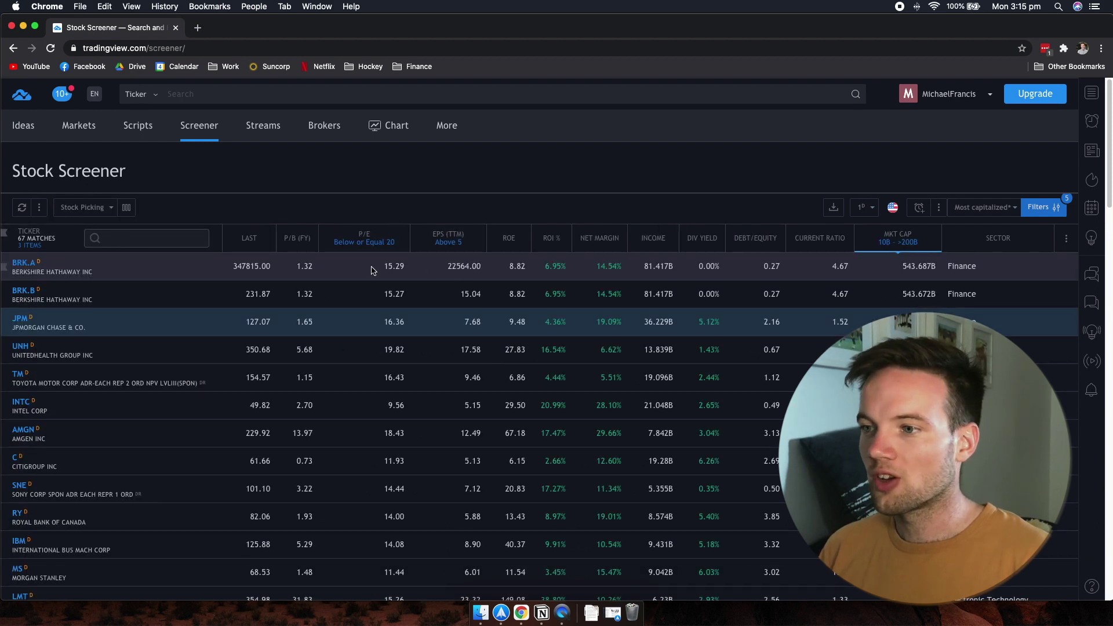